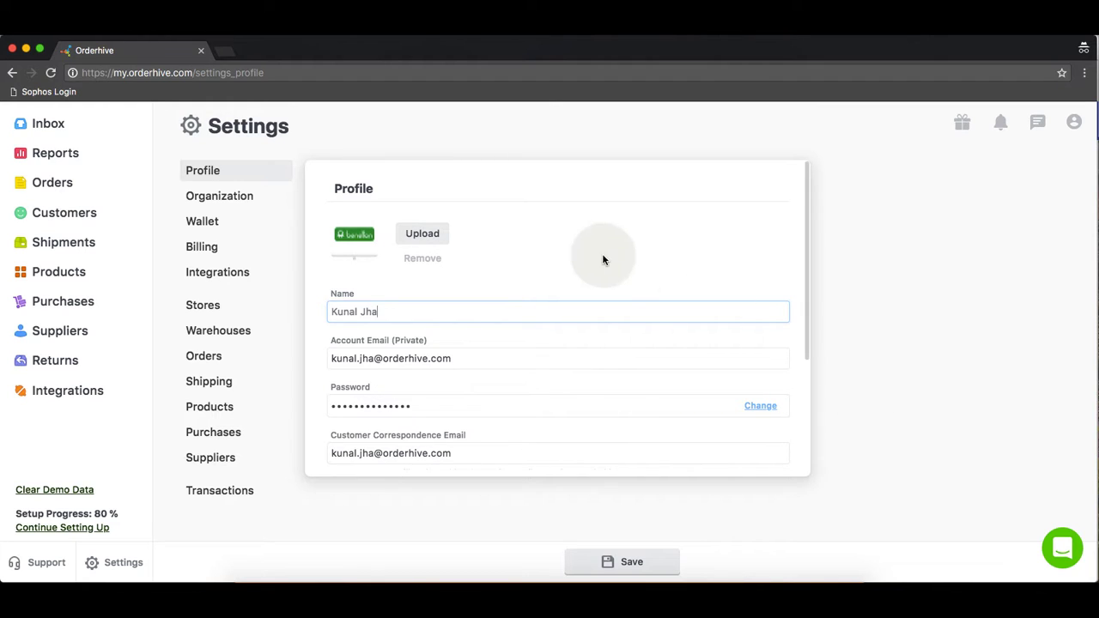
- Upload image.png from the Downloads folder as the profile picture
click(417, 237)
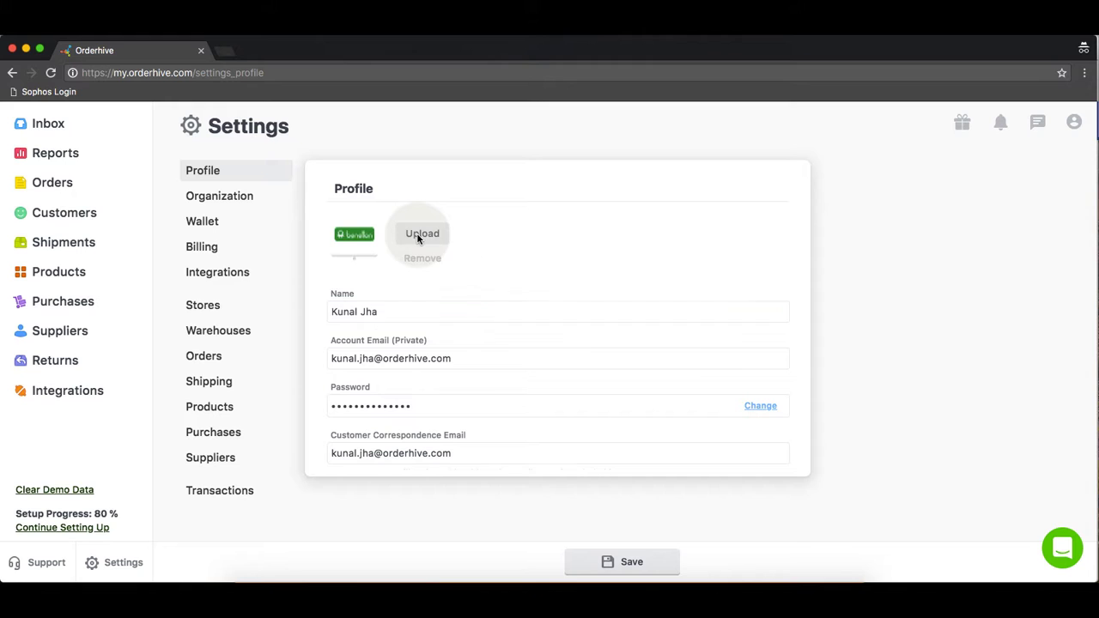
click(462, 160)
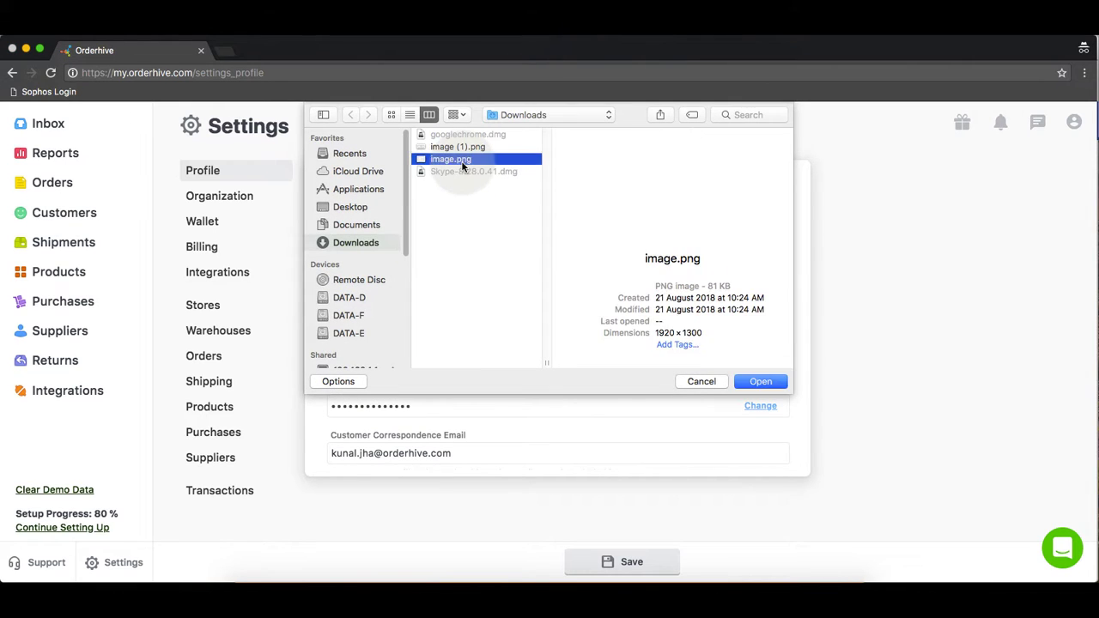
click(759, 381)
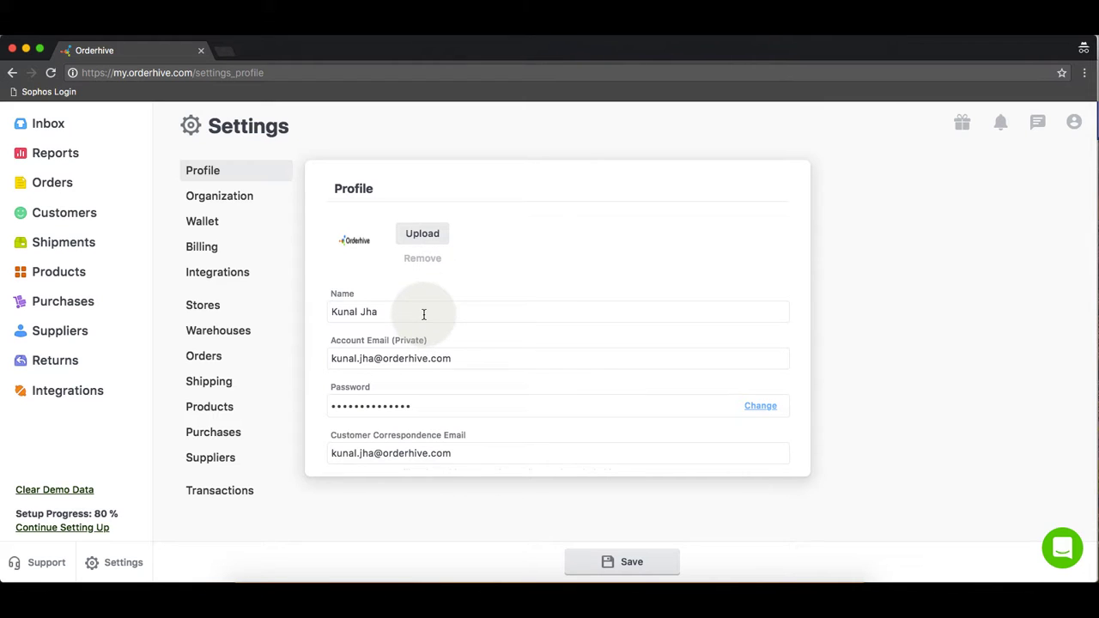
- Append the letters "rg" to the end of the profile's Name field
drag(357, 293, 332, 294)
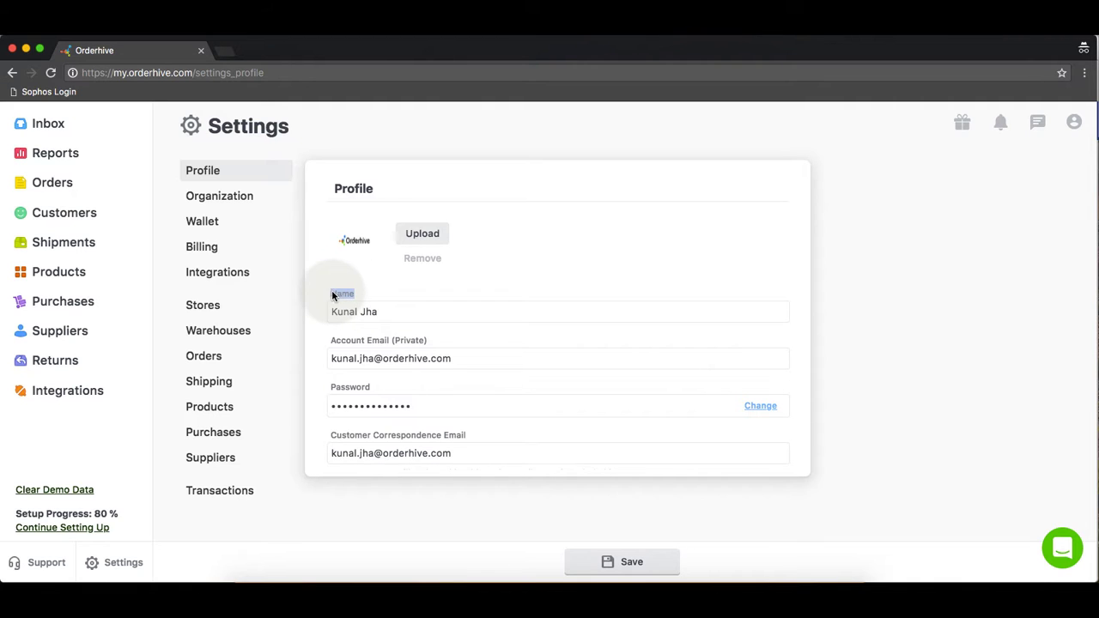
drag(332, 341, 432, 342)
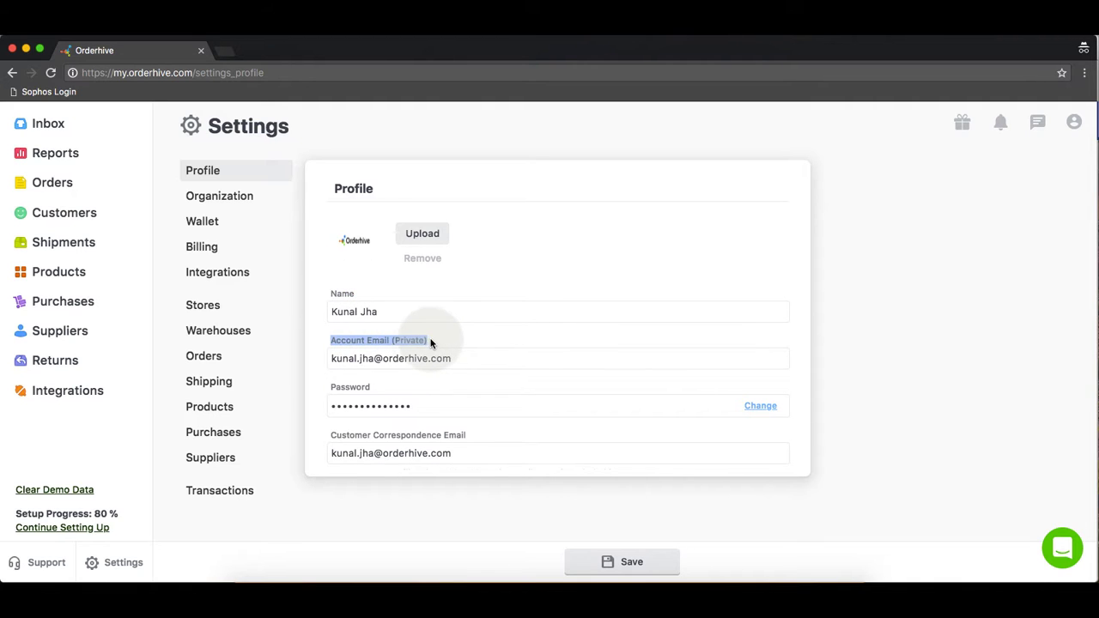
click(385, 311)
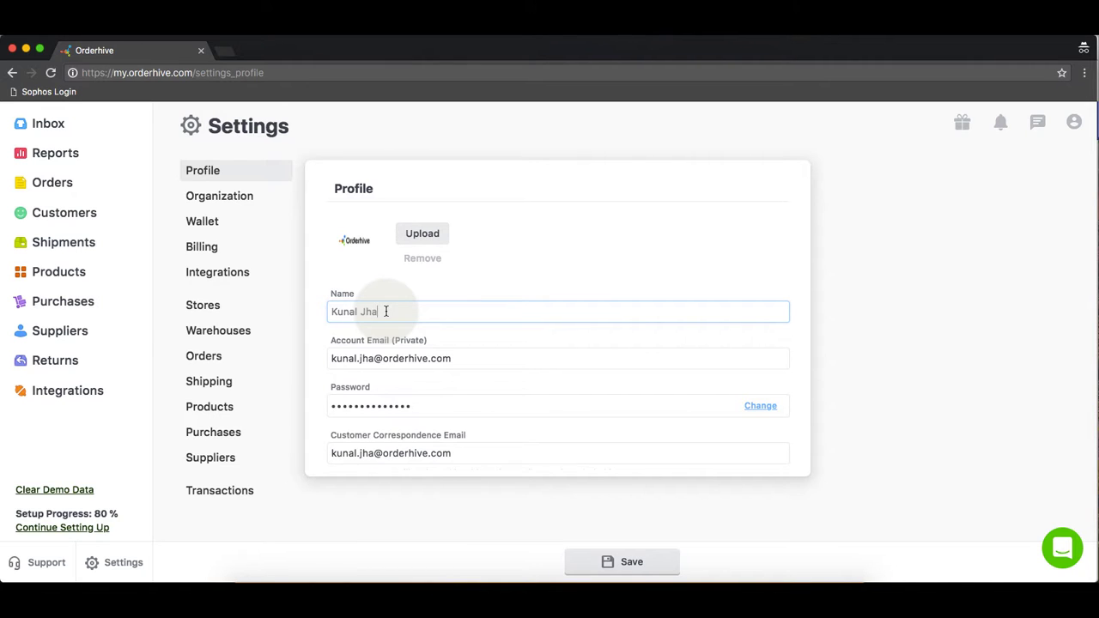
text(rg)
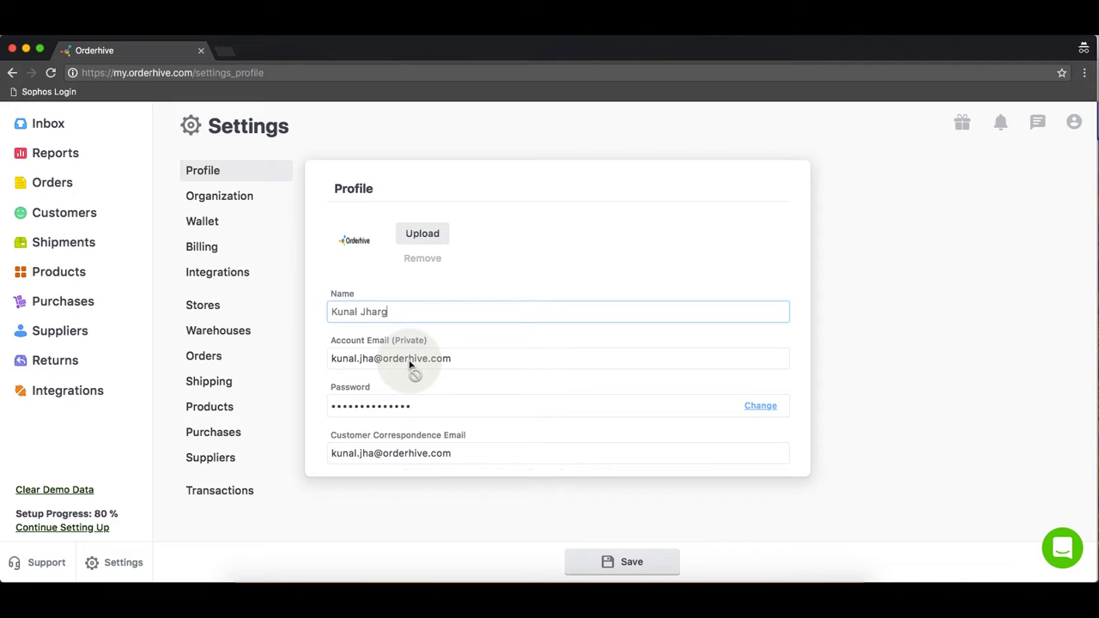
- Open the password change form for the profile and enter the account's current password
scroll(410, 365, down, 1)
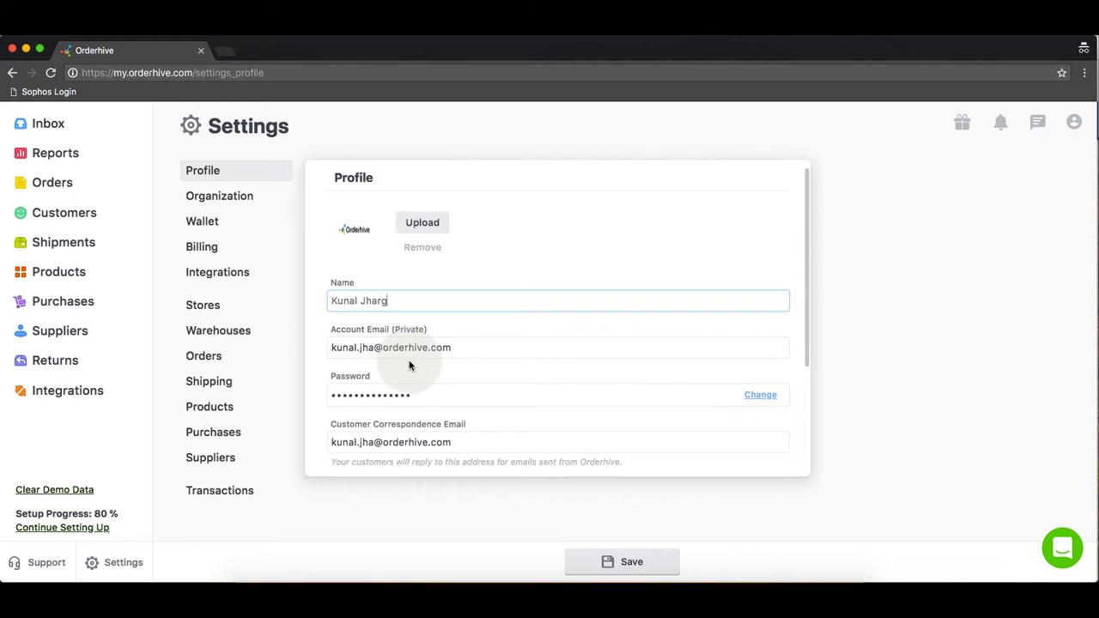
scroll(410, 365, down, 1)
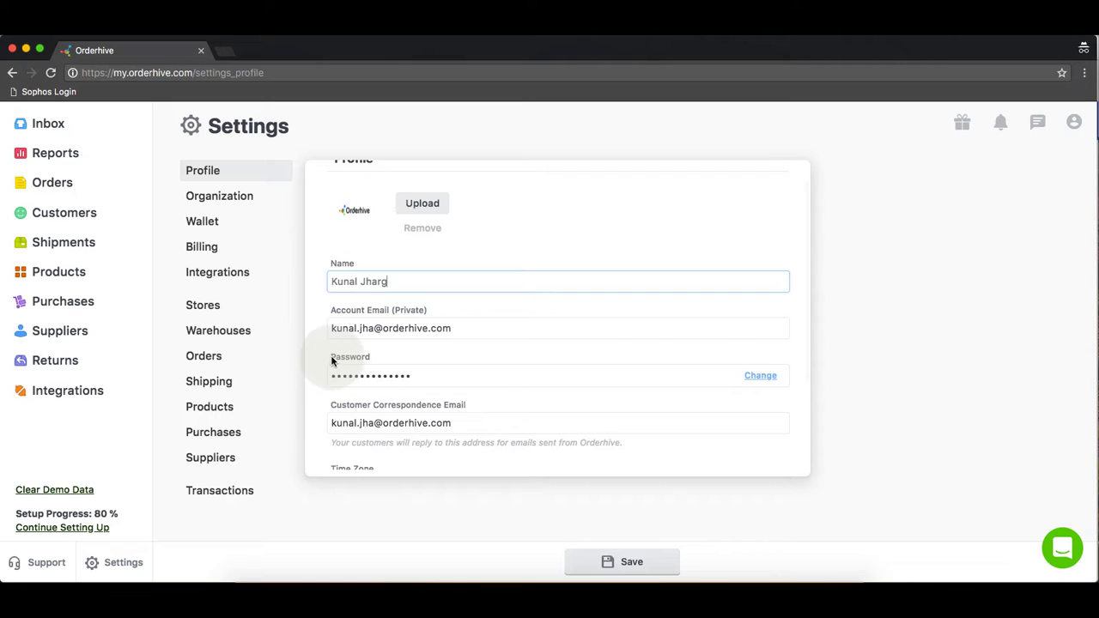
drag(324, 357, 380, 358)
click(380, 359)
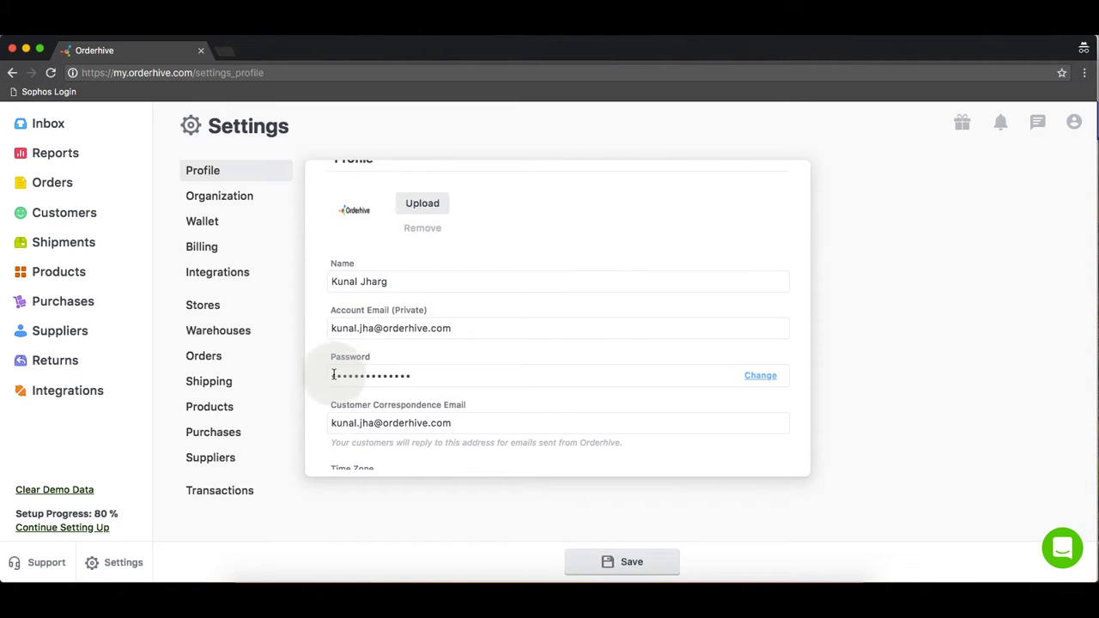
click(761, 378)
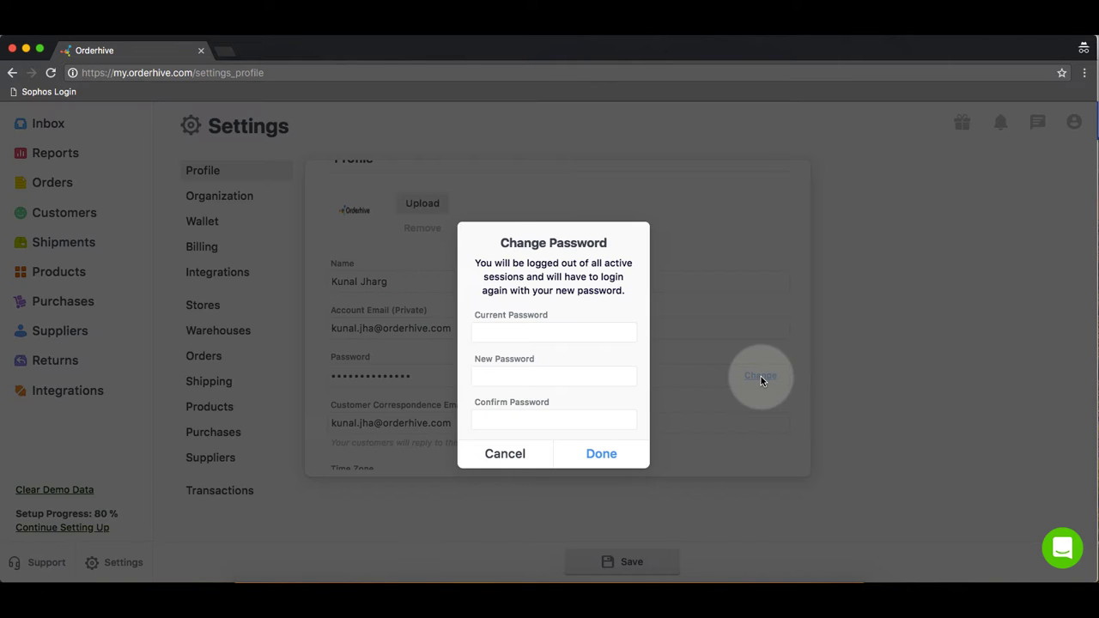
click(555, 332)
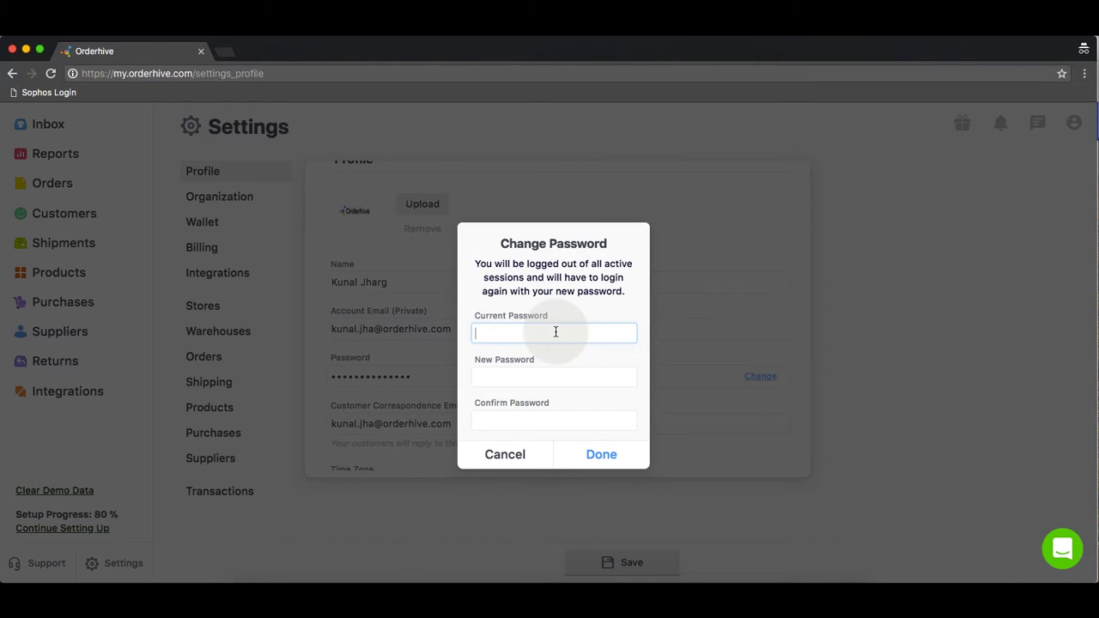
text(••••••)
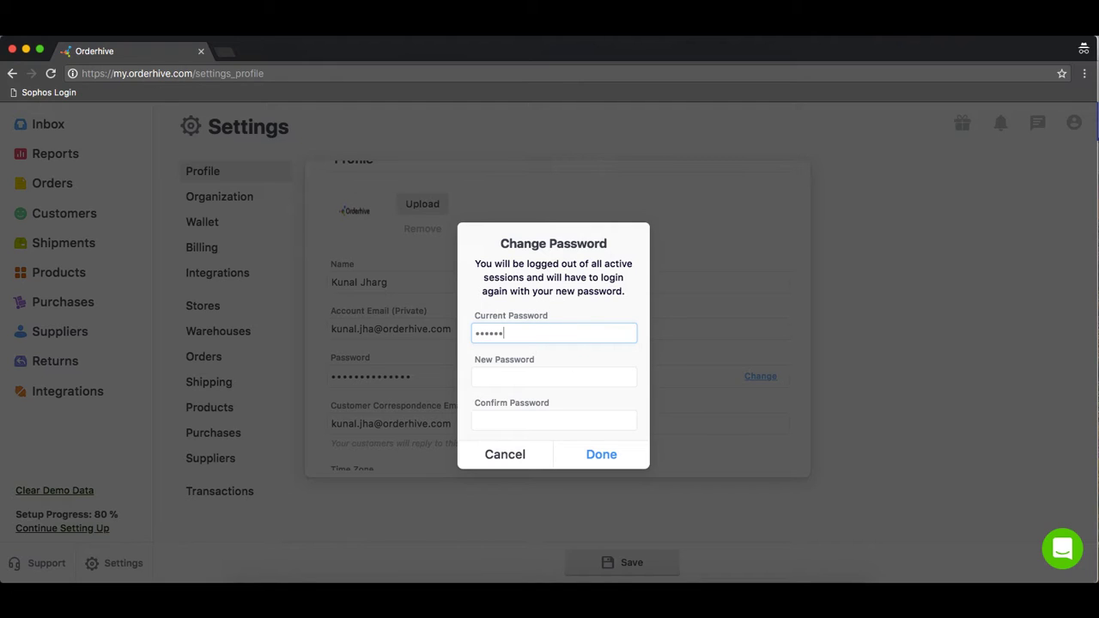
text(••••)
click(555, 332)
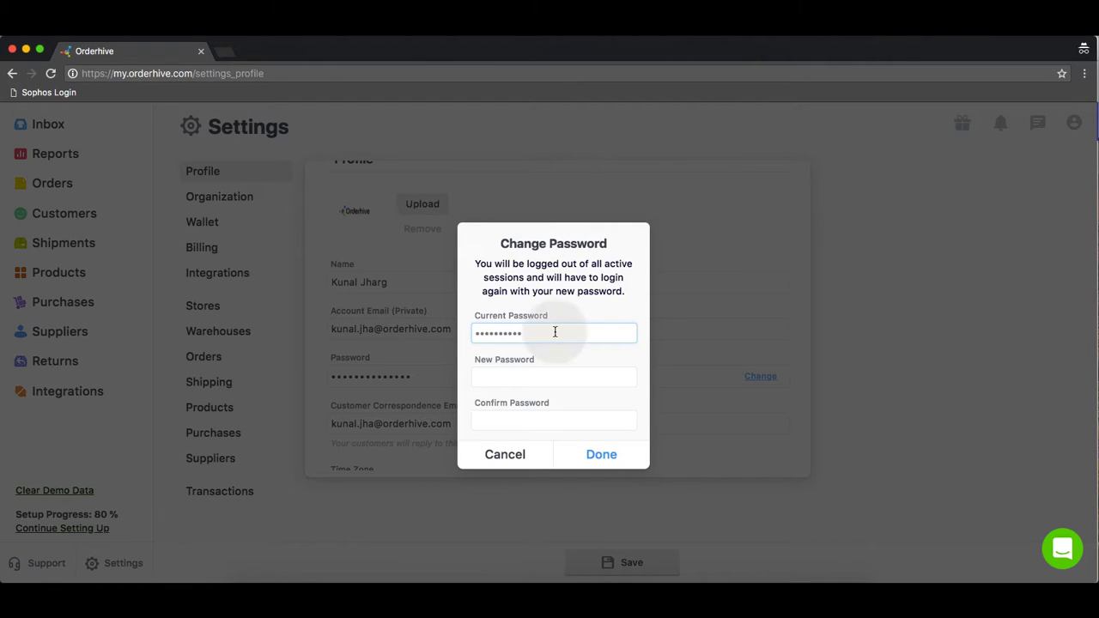
- Enter the new account password, repeat it as confirmation, and submit the password change
key(Tab)
text(•••••)
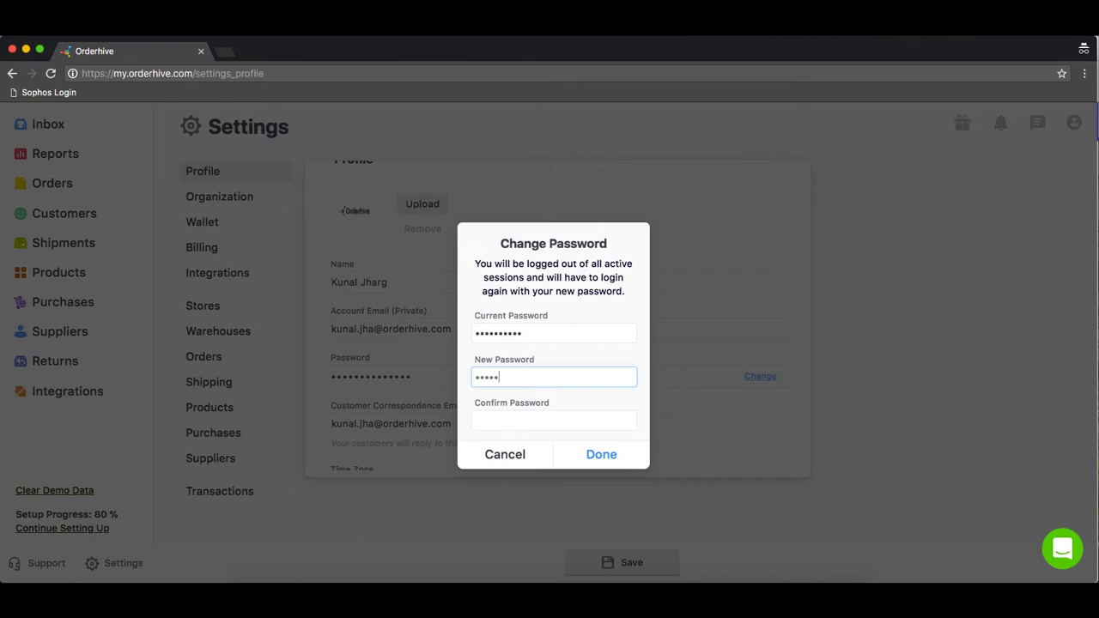
text(••••••)
key(Tab)
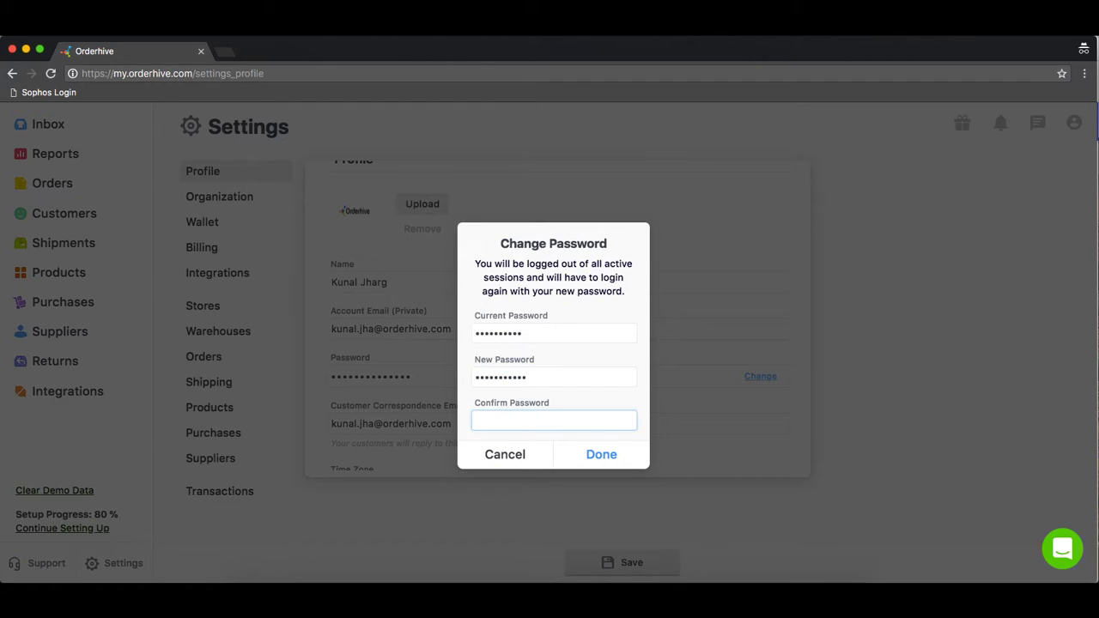
text(•••••••••••)
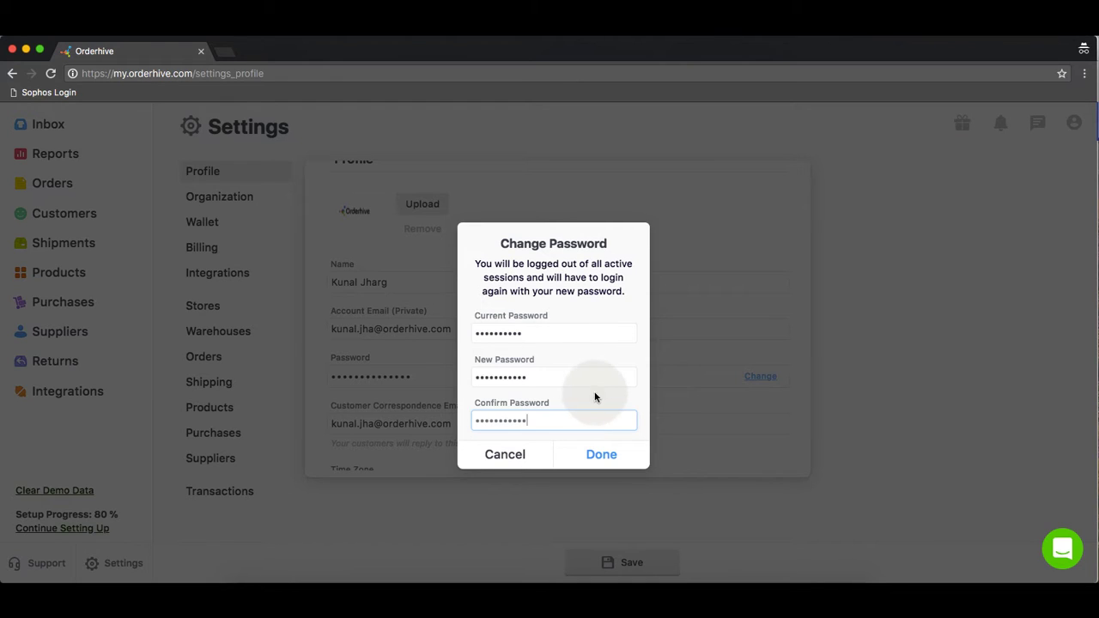
click(599, 454)
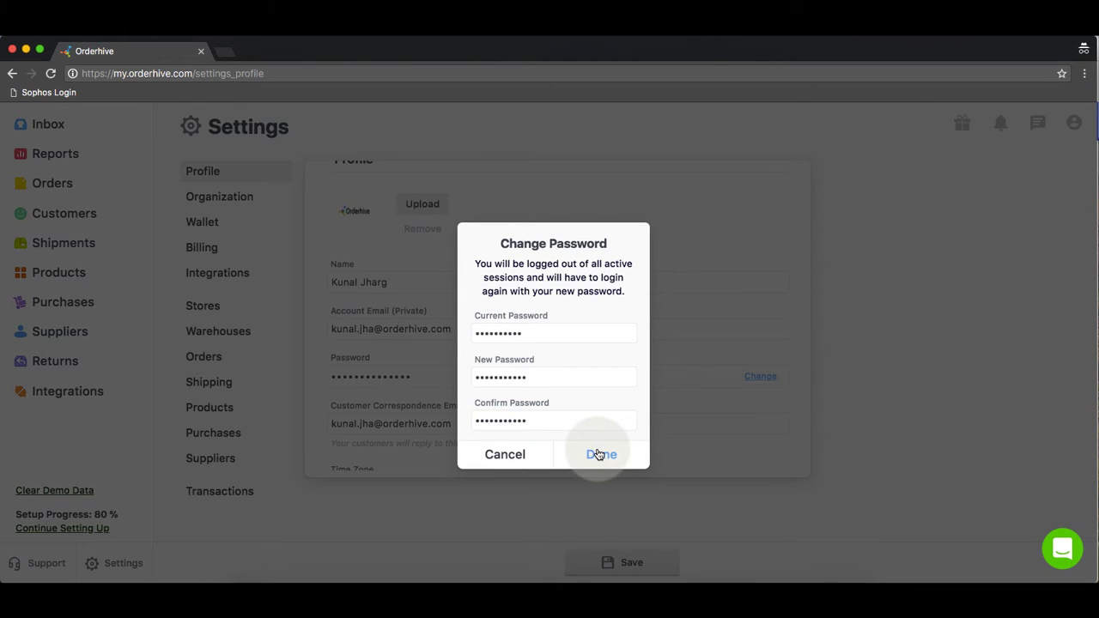
- Examine the Customer Correspondence Email field and the explanatory note about customer replies beneath it
click(335, 269)
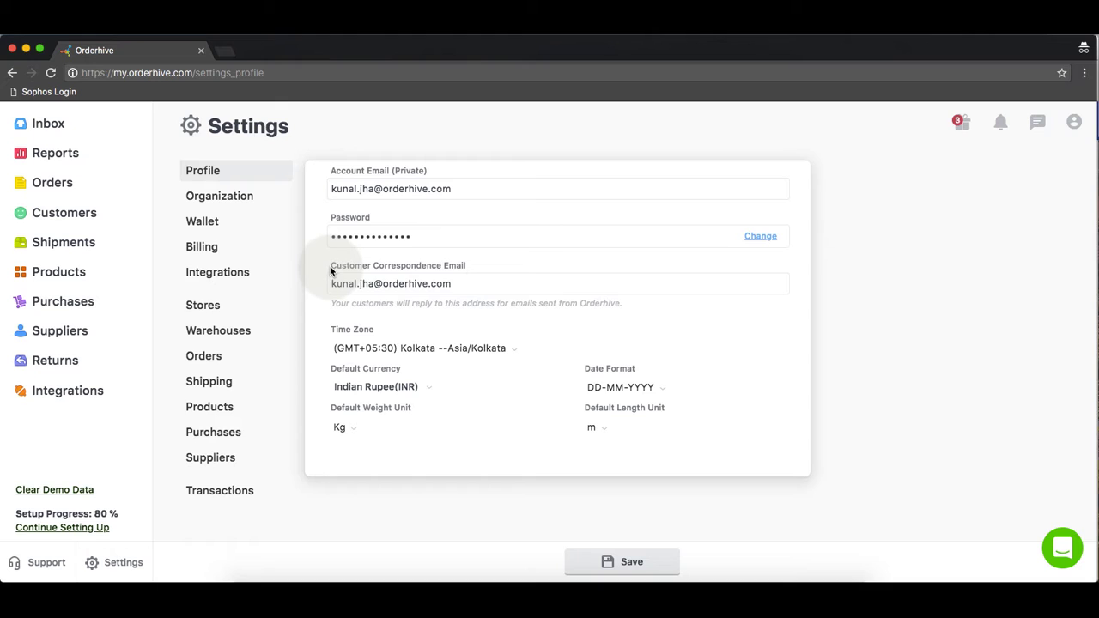
drag(330, 271, 471, 272)
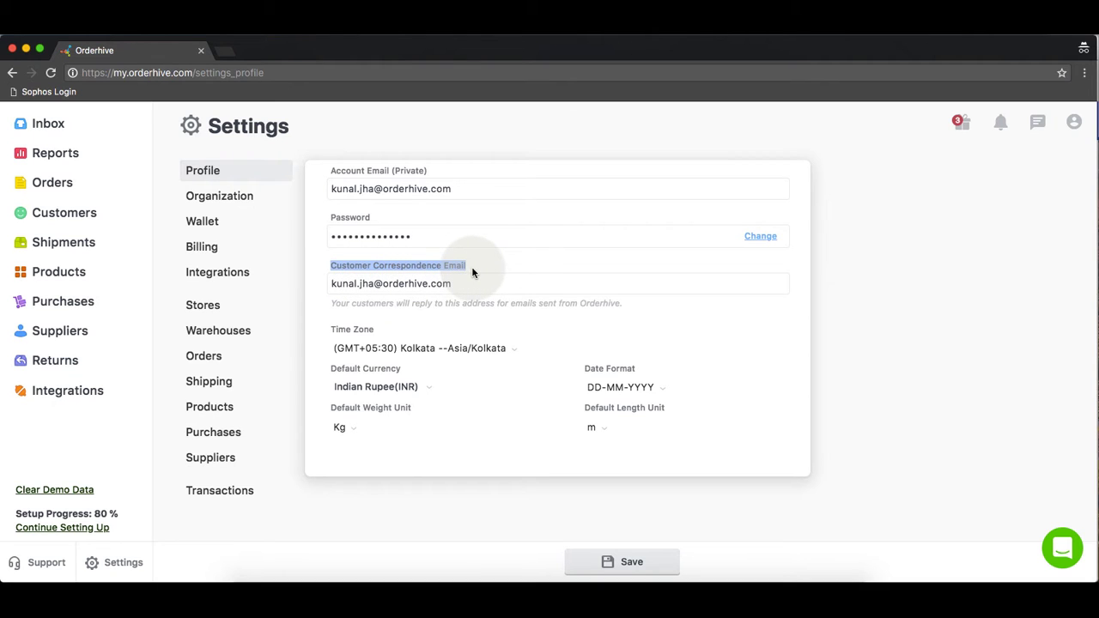
click(472, 271)
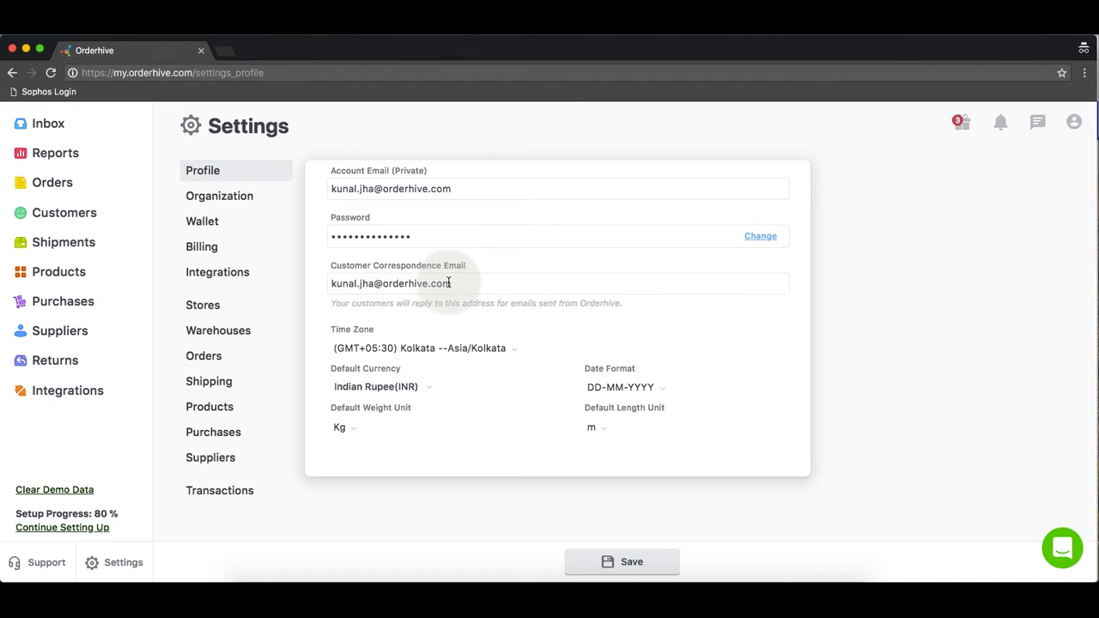
drag(334, 304, 635, 309)
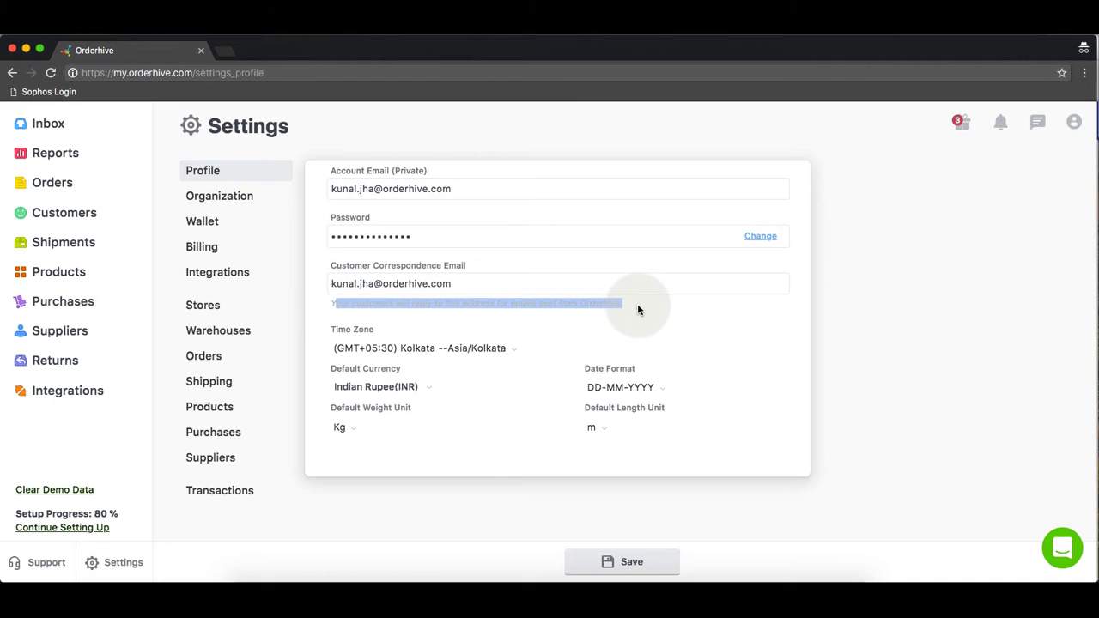
click(638, 309)
click(461, 283)
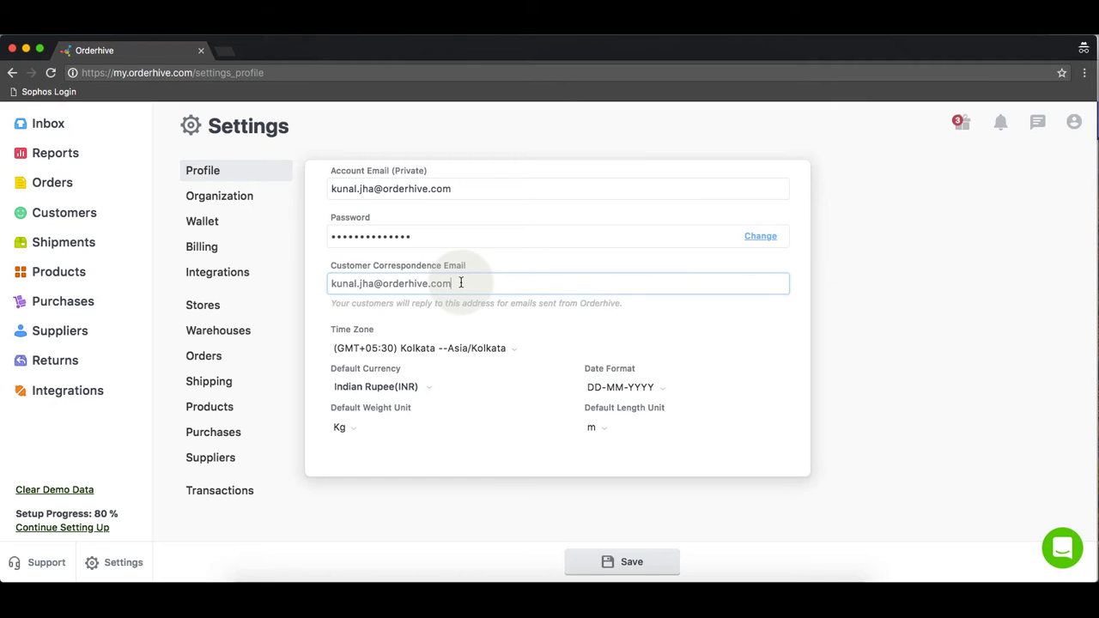
- Set the time zone to (GMT+05:30) Mumbai --Asia/Calcutta and the date format to MM-DD-YYYY
click(453, 348)
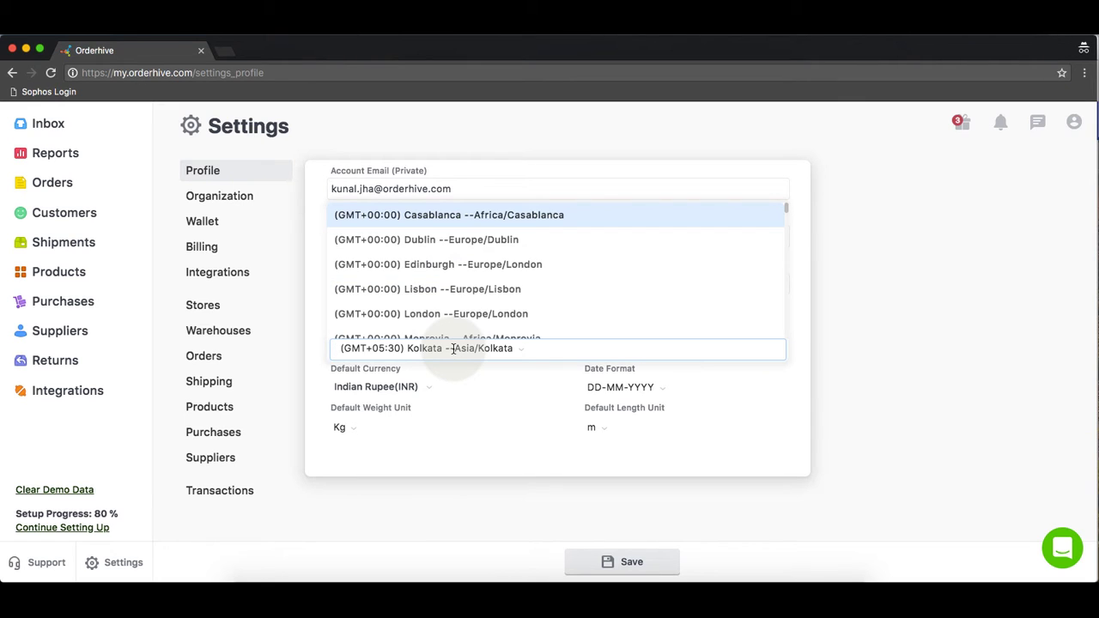
scroll(451, 309, down, 4)
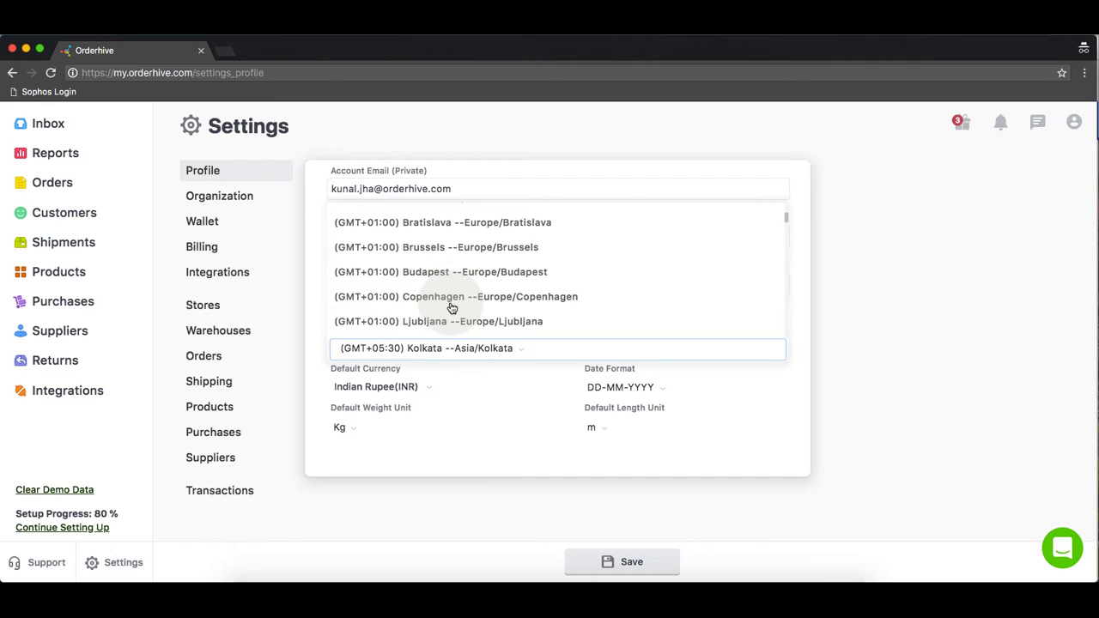
scroll(452, 307, down, 3)
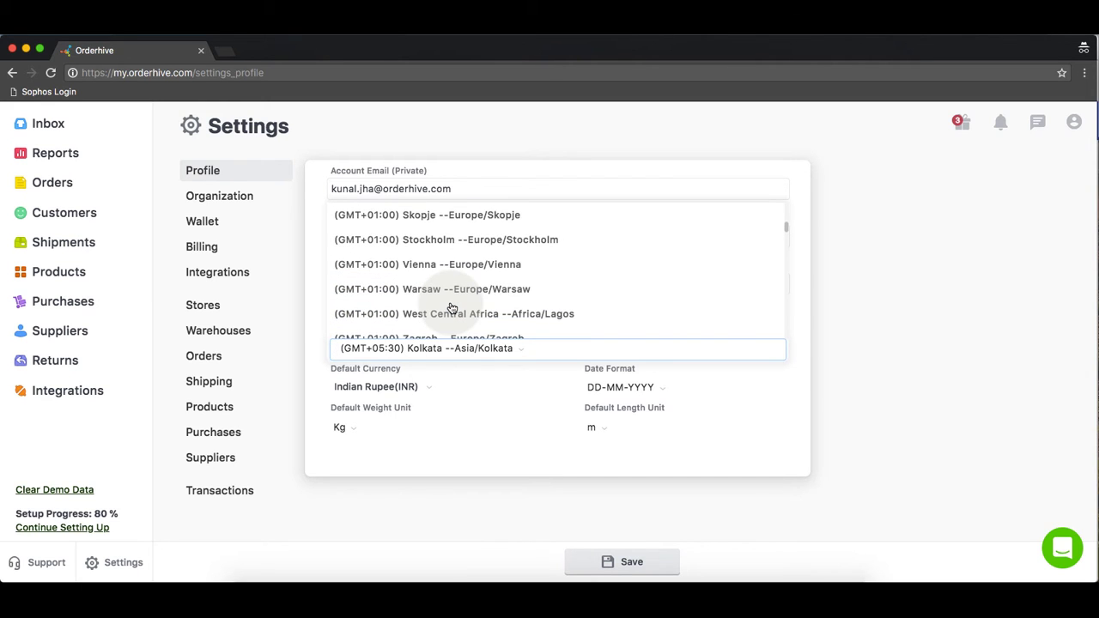
scroll(452, 308, down, 8)
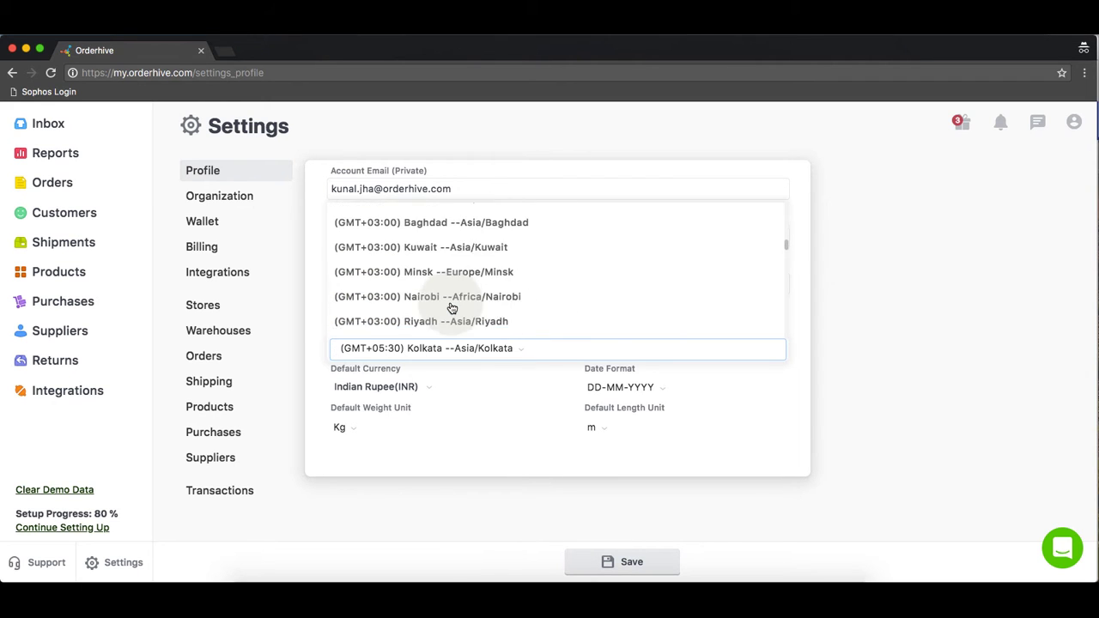
scroll(451, 307, down, 5)
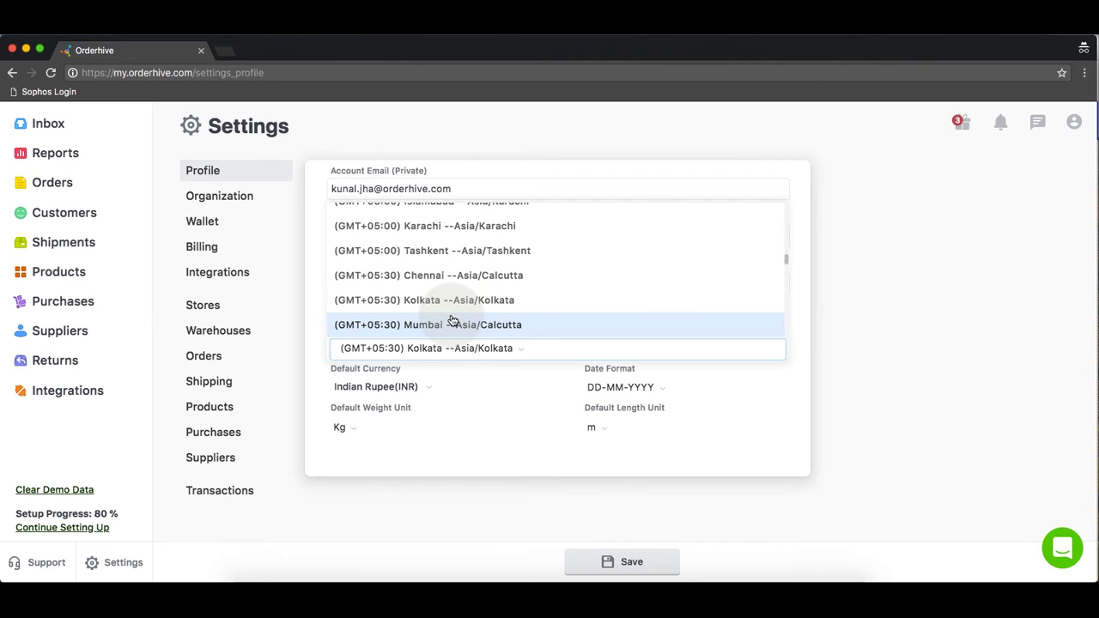
click(453, 324)
click(606, 382)
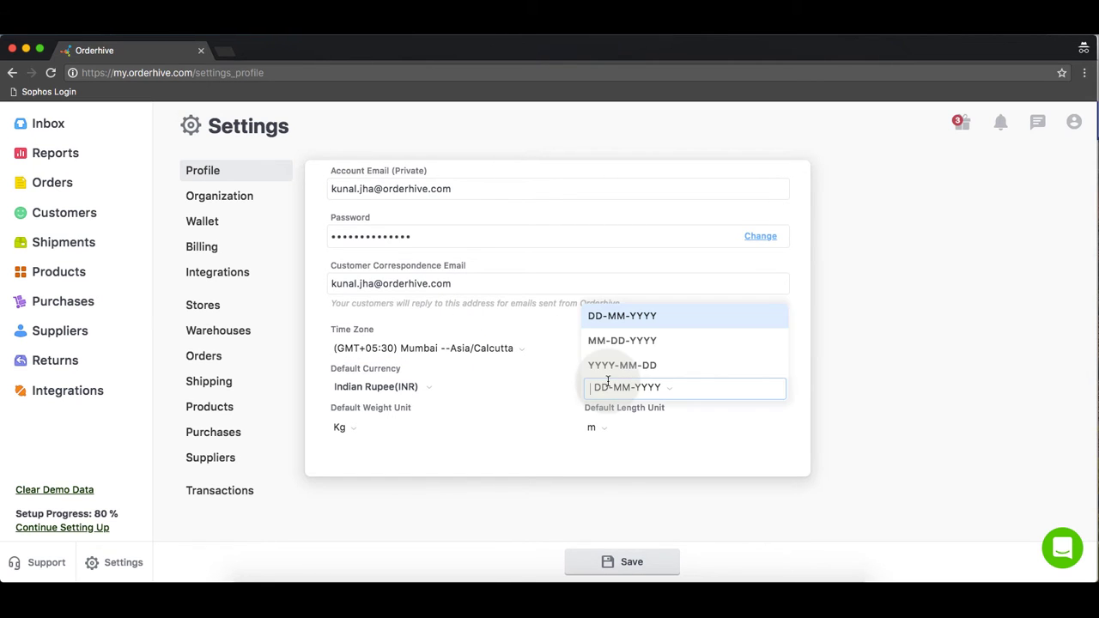
click(604, 343)
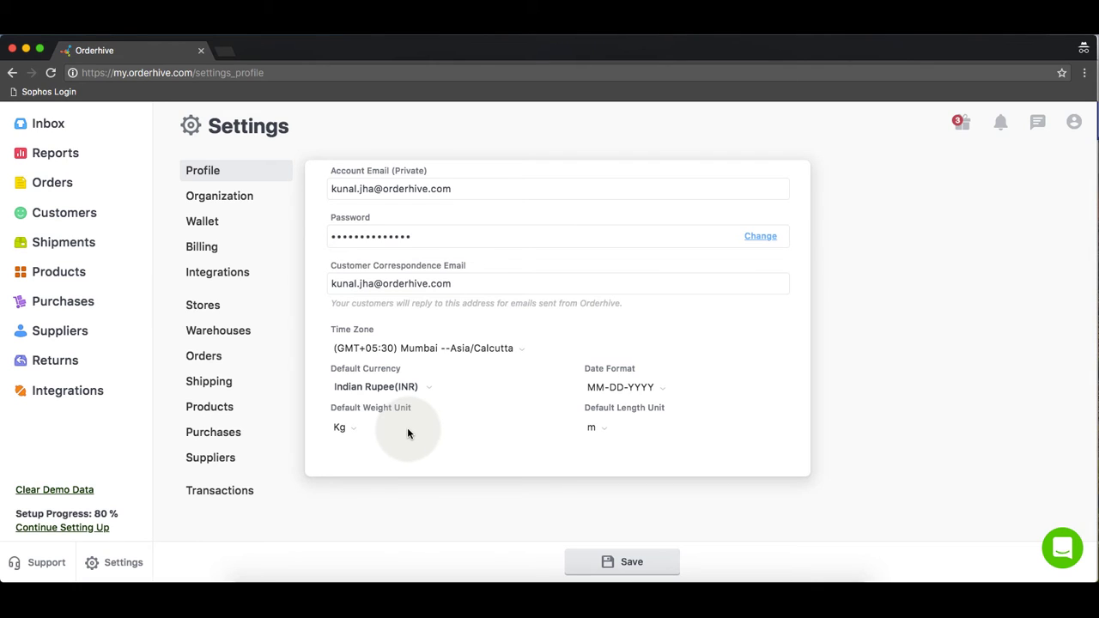
- Try Oz and Lb as the default weight unit, and set it back to Kg
click(353, 429)
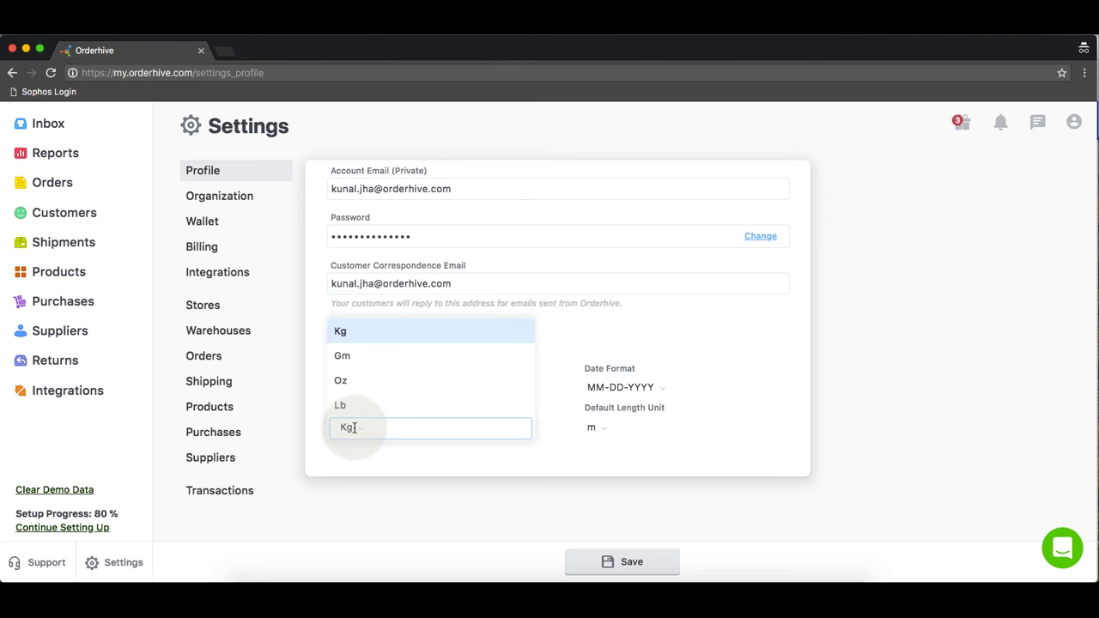
click(355, 380)
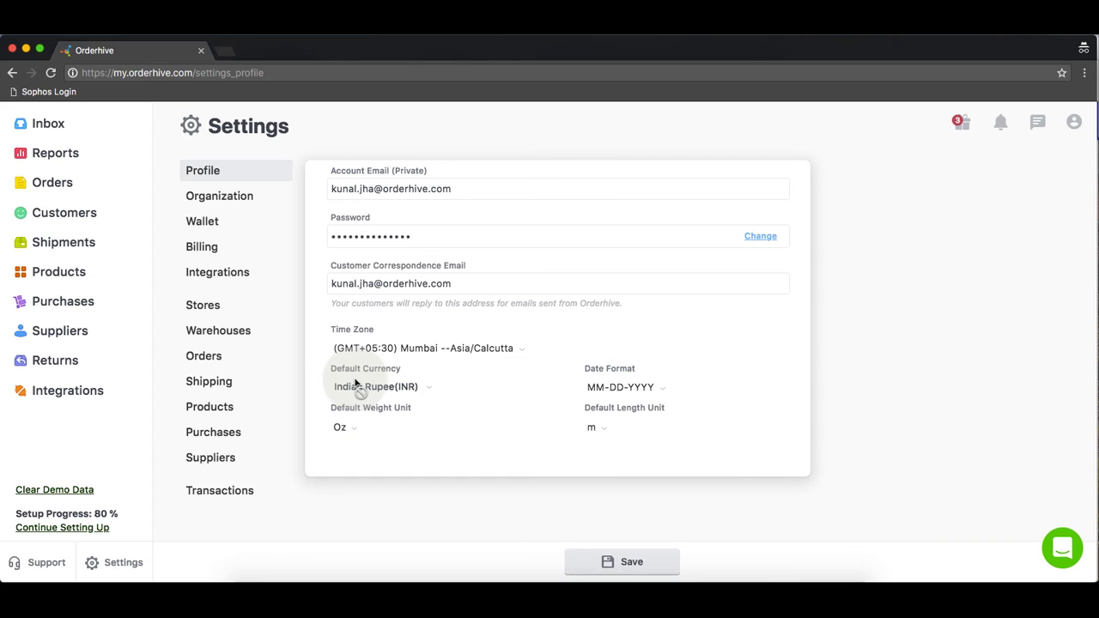
click(358, 428)
click(358, 413)
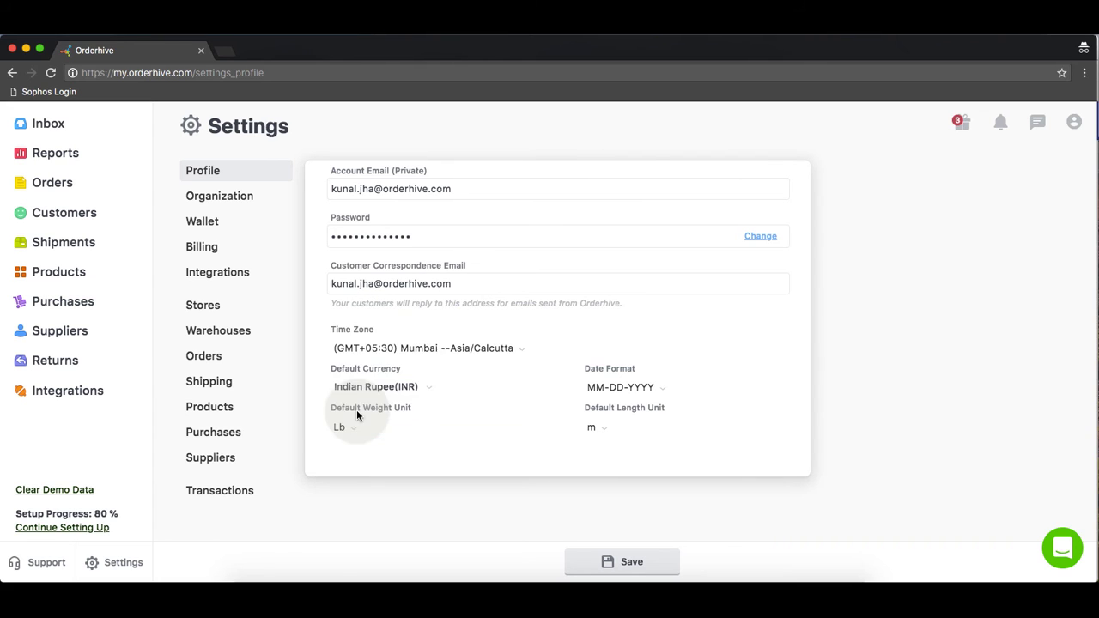
click(346, 426)
click(340, 331)
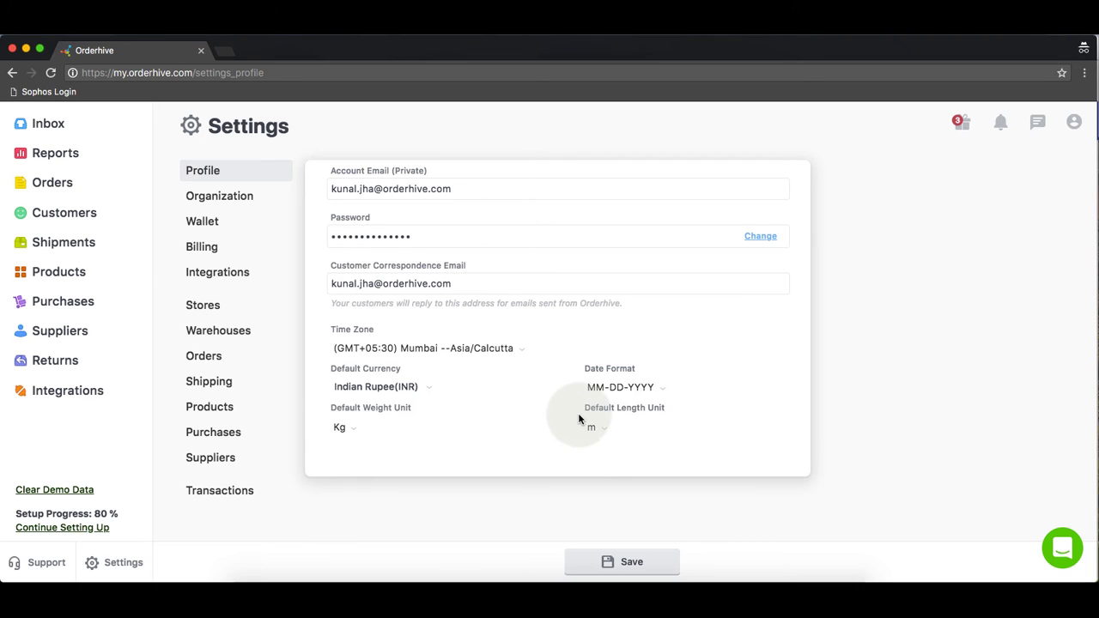
- Select m as the default length unit and save the profile settings
drag(578, 413, 658, 417)
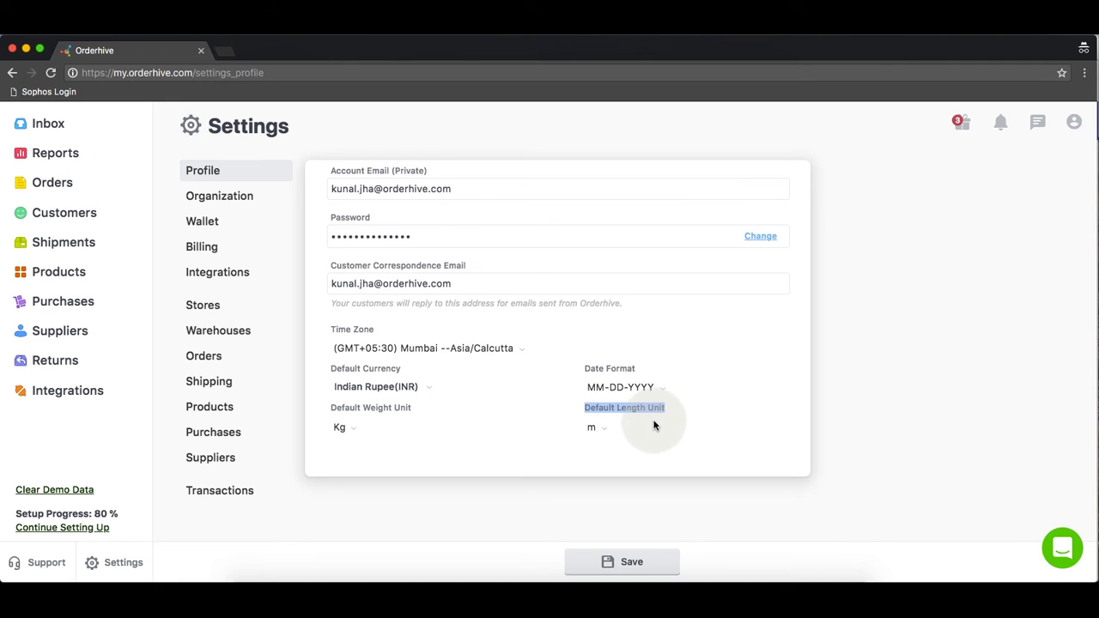
click(651, 425)
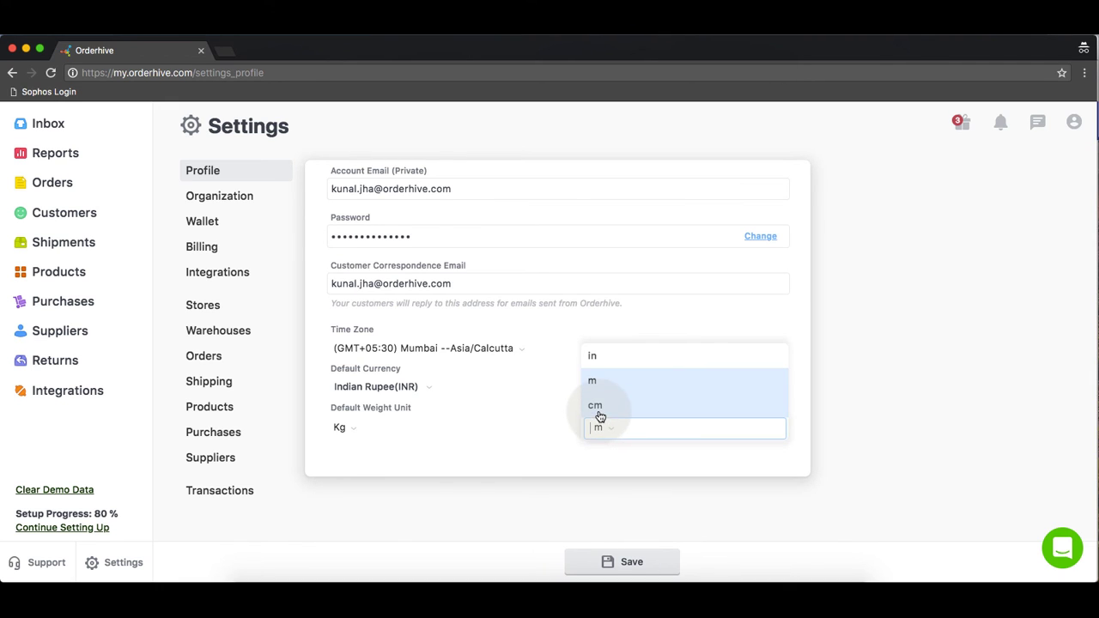
click(595, 383)
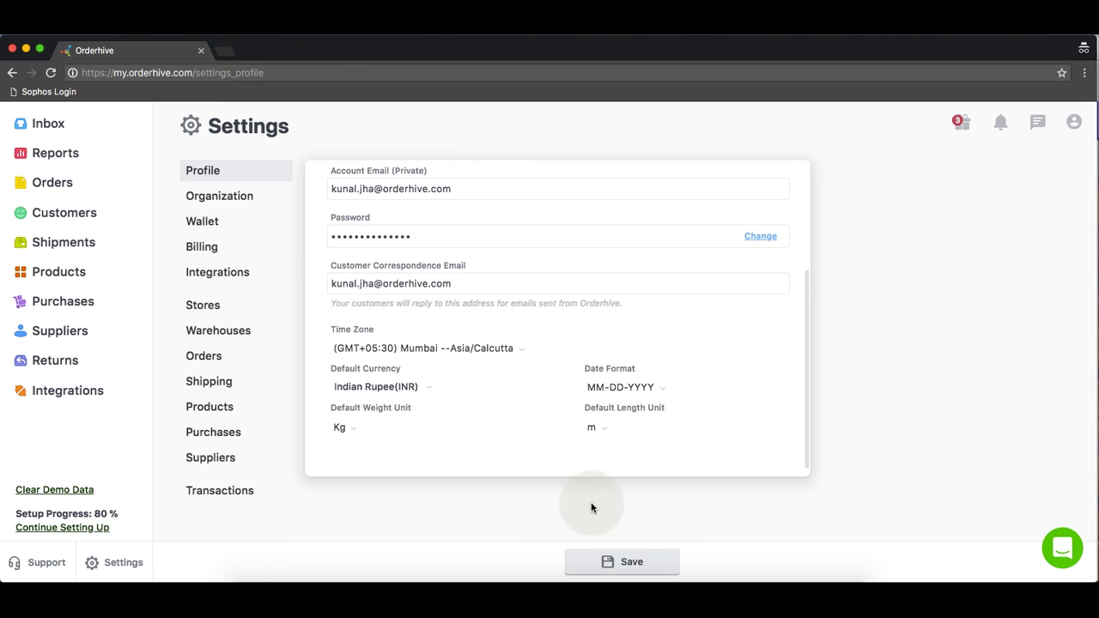
click(611, 563)
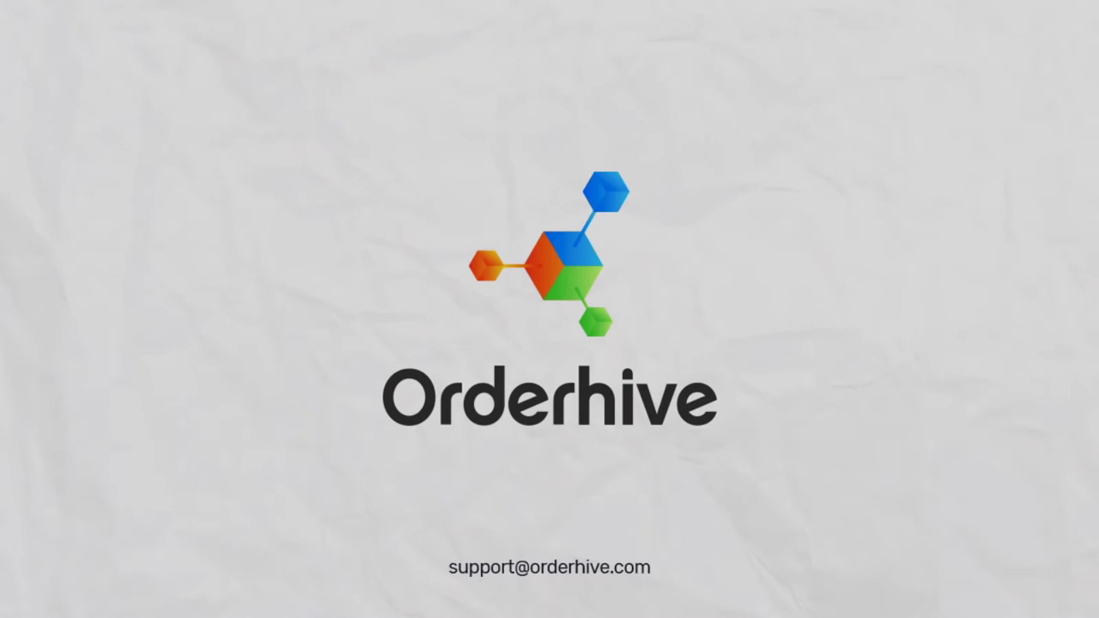